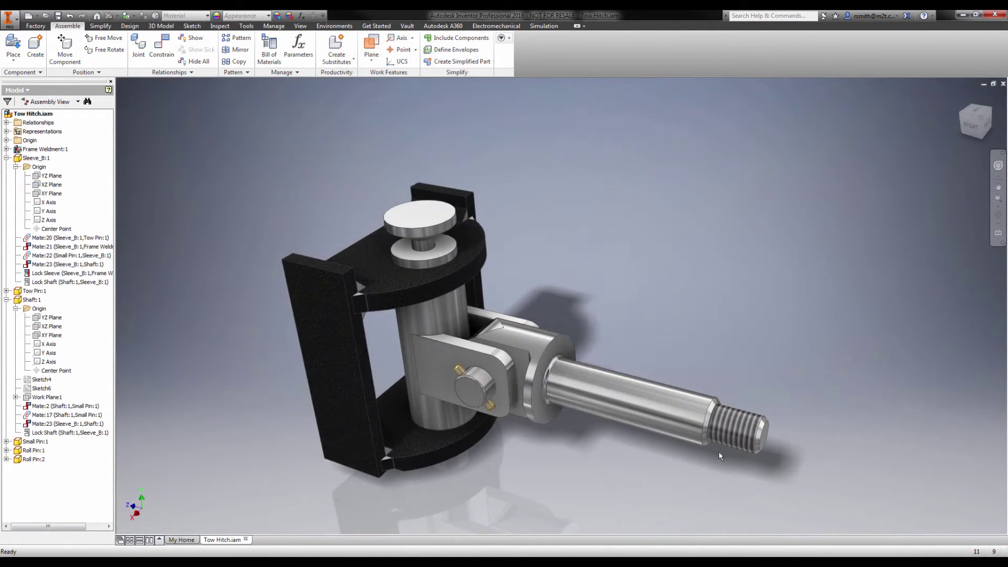
Swing Shaft:1 upward and move Sleeve_B:1 to test how the tow hitch assembly moves
{"action": "left_click_drag", "start_coordinate": [719, 455], "coordinate": [604, 252]}
{"action": "left_click_drag", "start_coordinate": [441, 362], "coordinate": [475, 380]}
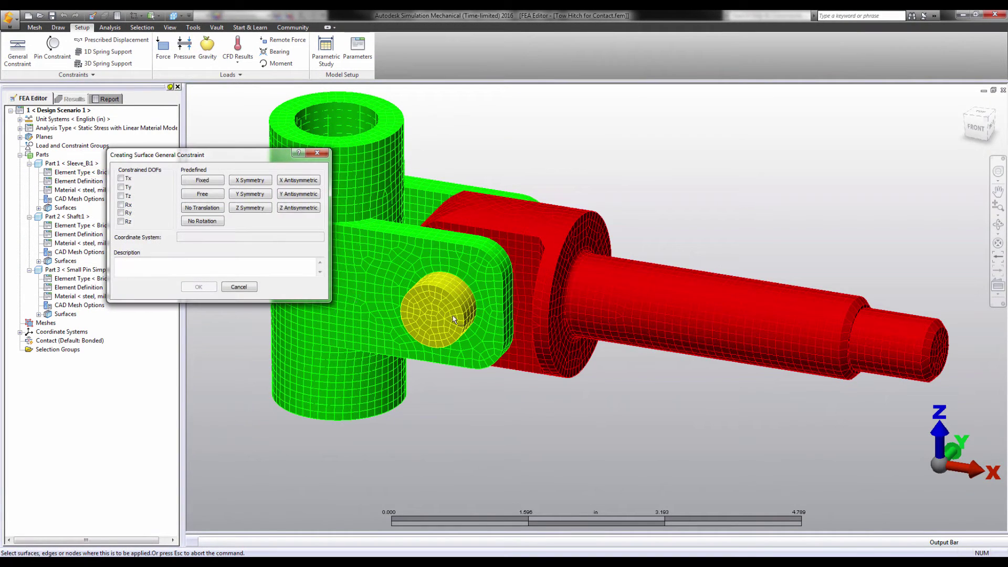
Pick the pin end face, try a Fixed general constraint, then cancel it
{"action": "left_click", "coordinate": [441, 315]}
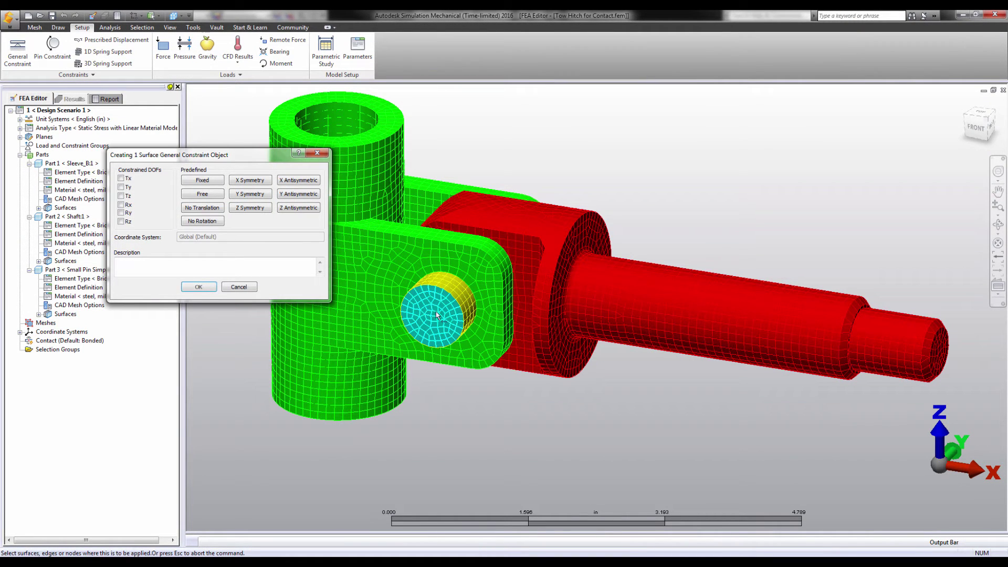
{"action": "left_click", "coordinate": [209, 181]}
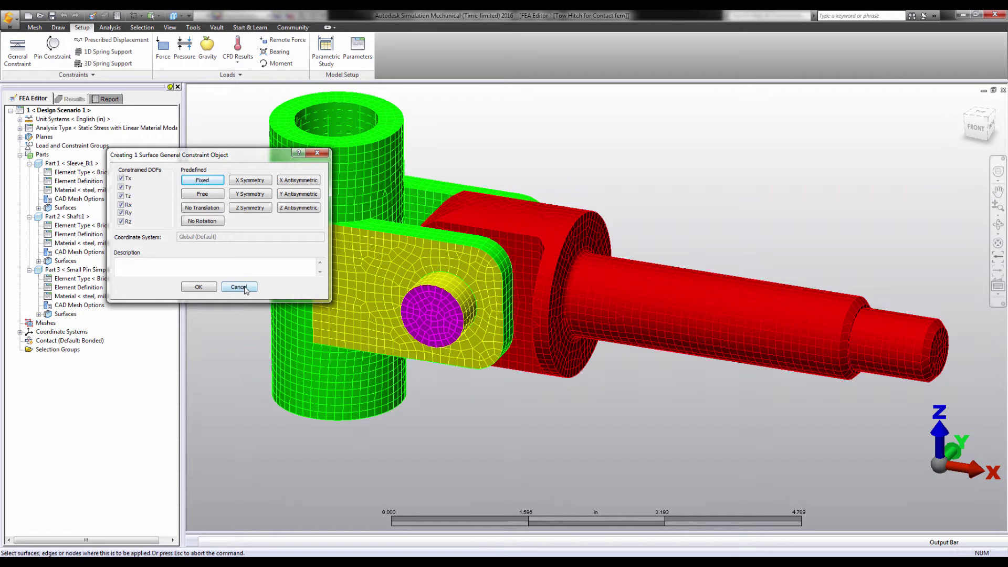
{"action": "left_click", "coordinate": [244, 288]}
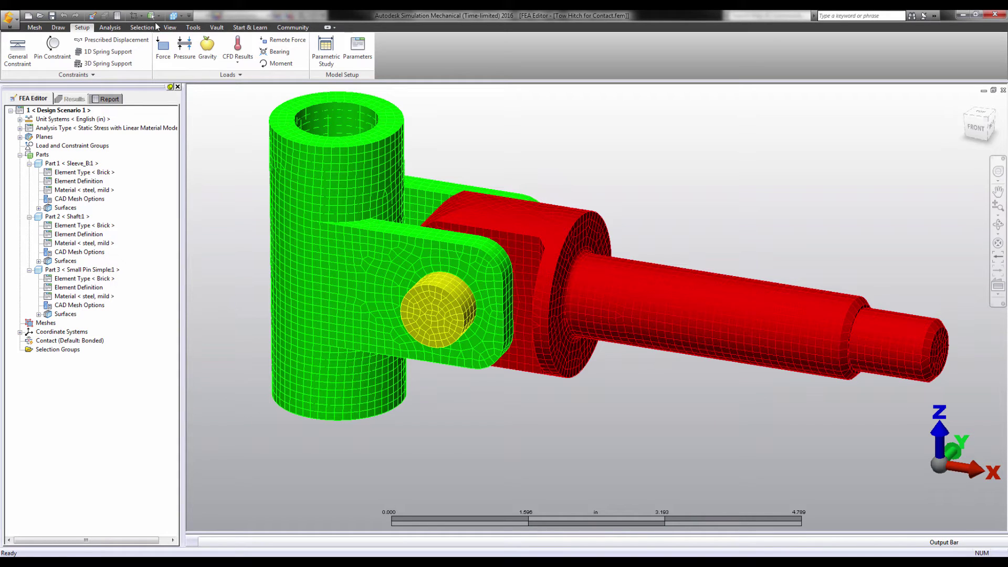
Show the model shaded without mesh lines and switch selection to edges
{"action": "left_click", "coordinate": [181, 16]}
{"action": "left_click", "coordinate": [199, 52]}
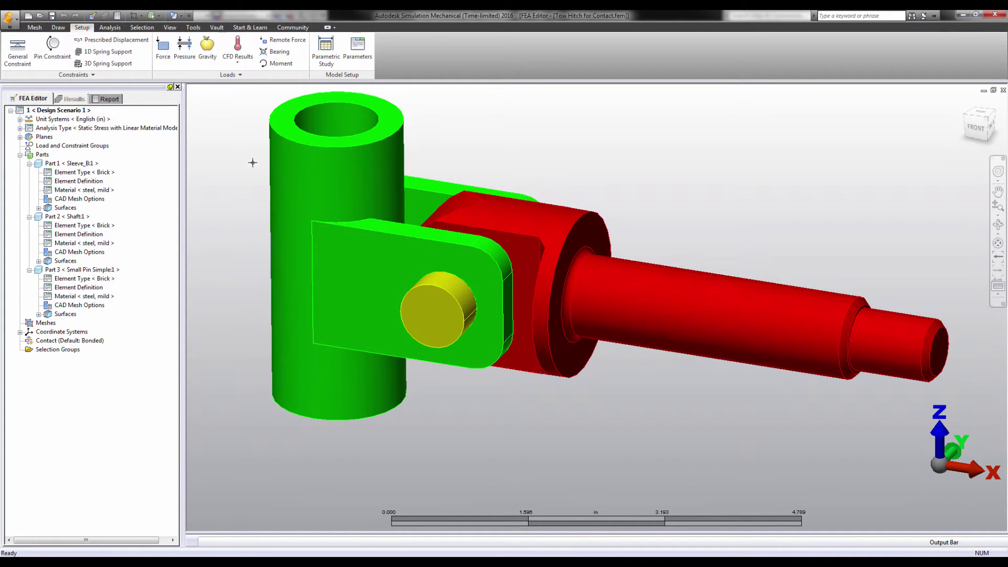
{"action": "scroll", "coordinate": [462, 454], "scroll_direction": "up", "scroll_amount": 3}
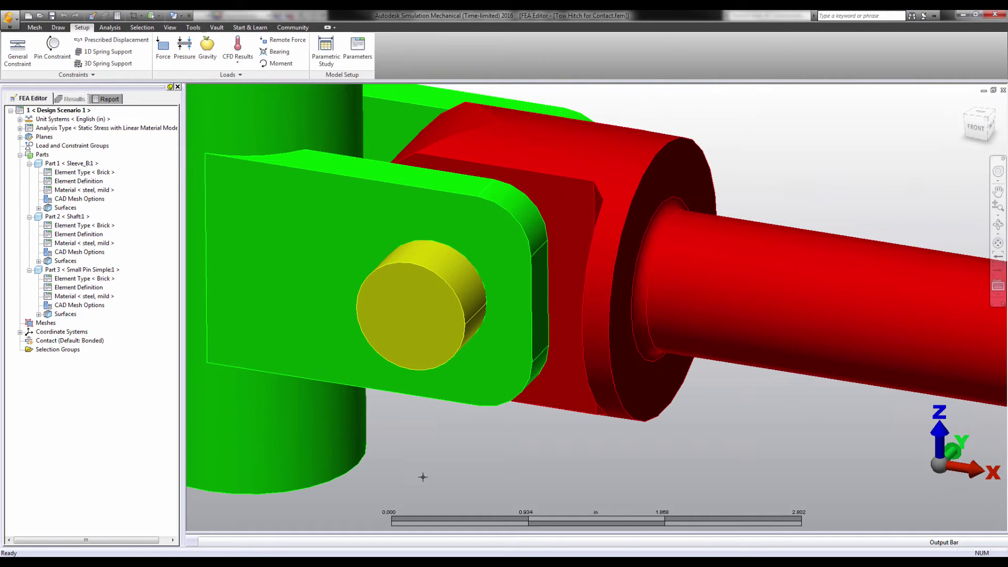
{"action": "left_click", "coordinate": [141, 27]}
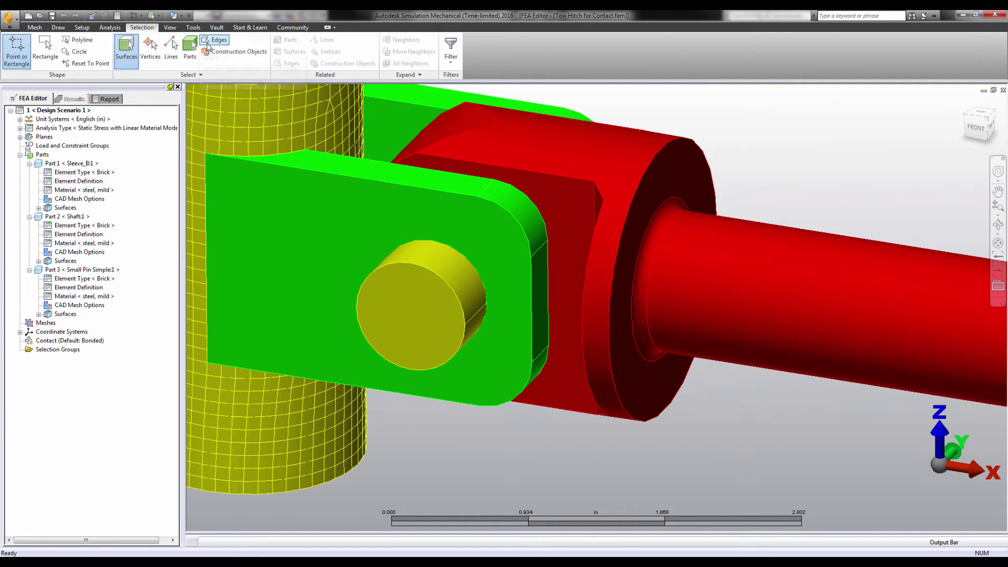
{"action": "left_click", "coordinate": [383, 277]}
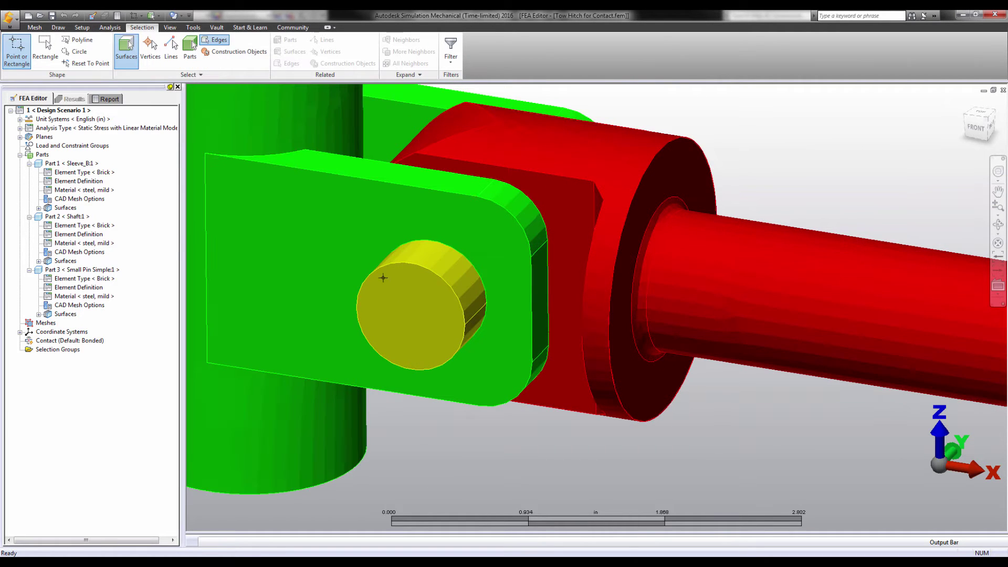
Add an edge general constraint restraining Tz on the pin's rim edge
{"action": "left_click", "coordinate": [468, 320]}
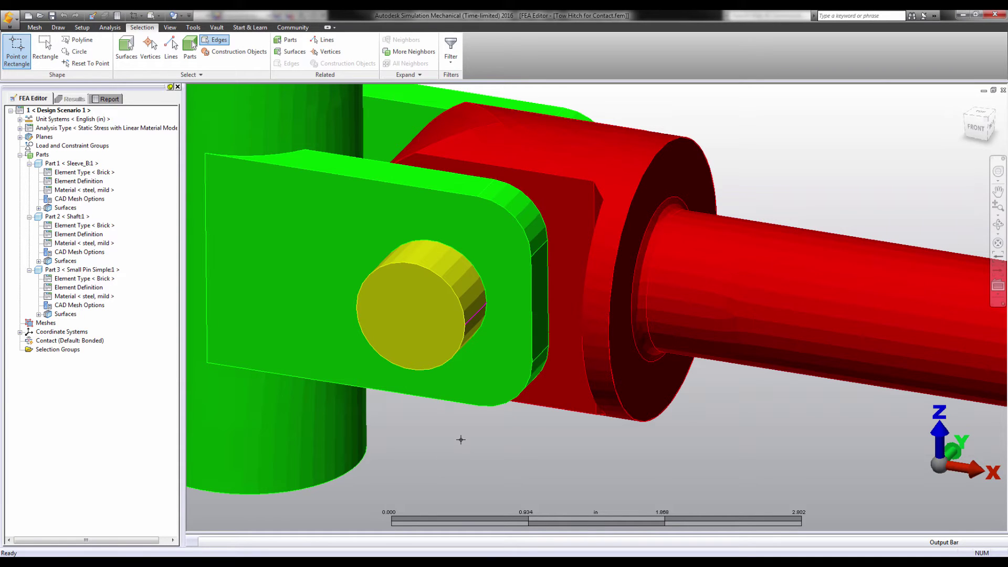
{"action": "right_click", "coordinate": [460, 439]}
{"action": "mouse_move", "coordinate": [517, 339]}
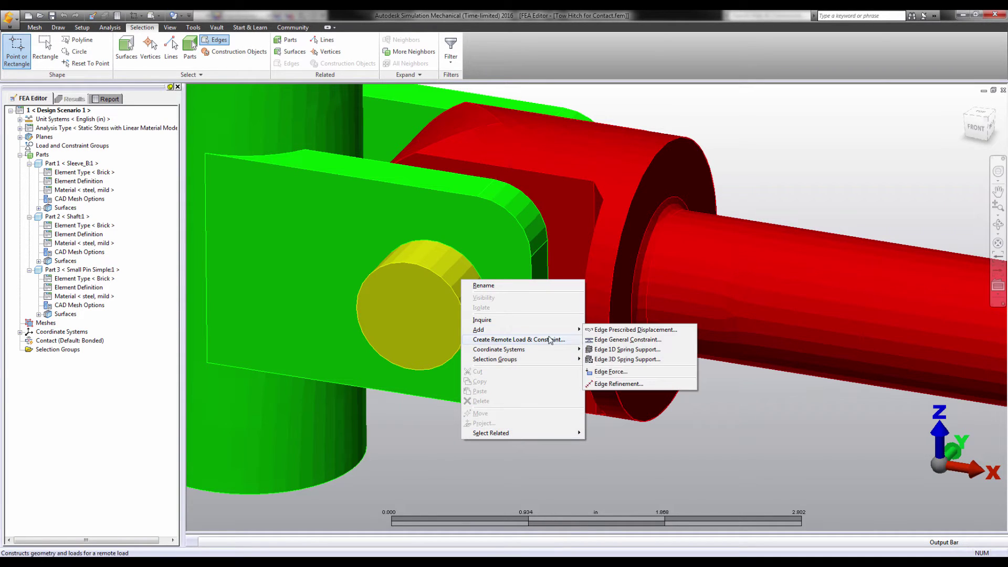
{"action": "left_click", "coordinate": [599, 341]}
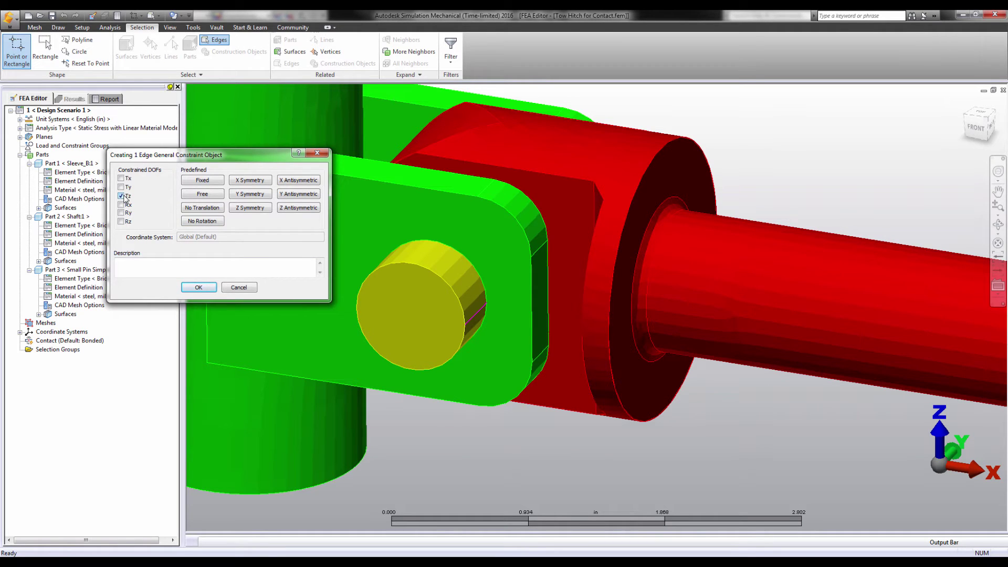
{"action": "left_click", "coordinate": [192, 288]}
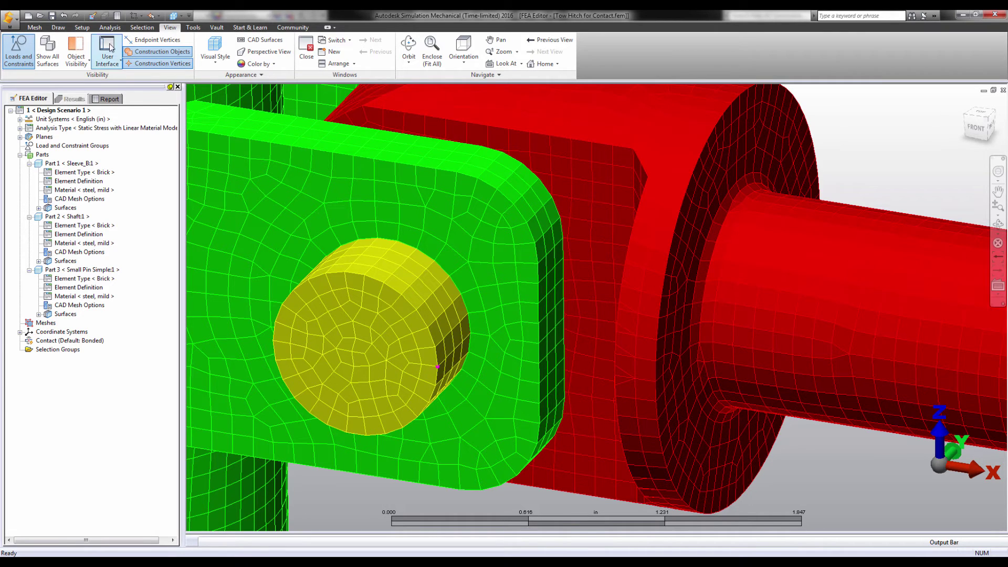
Add a Z-direction 1D spring support of 1000 lbf/in stiffness at a pin node
{"action": "left_click", "coordinate": [90, 29]}
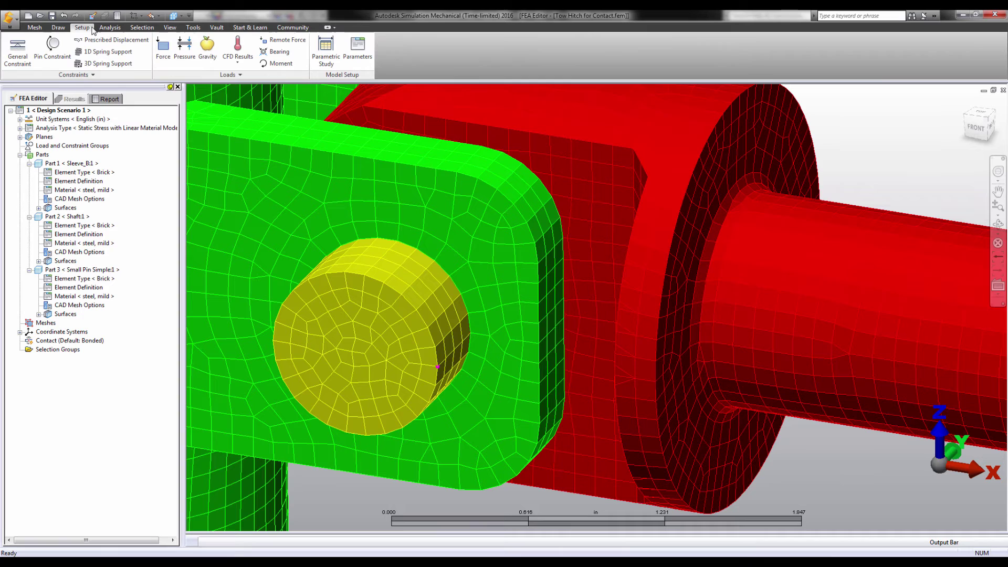
{"action": "left_click", "coordinate": [105, 51]}
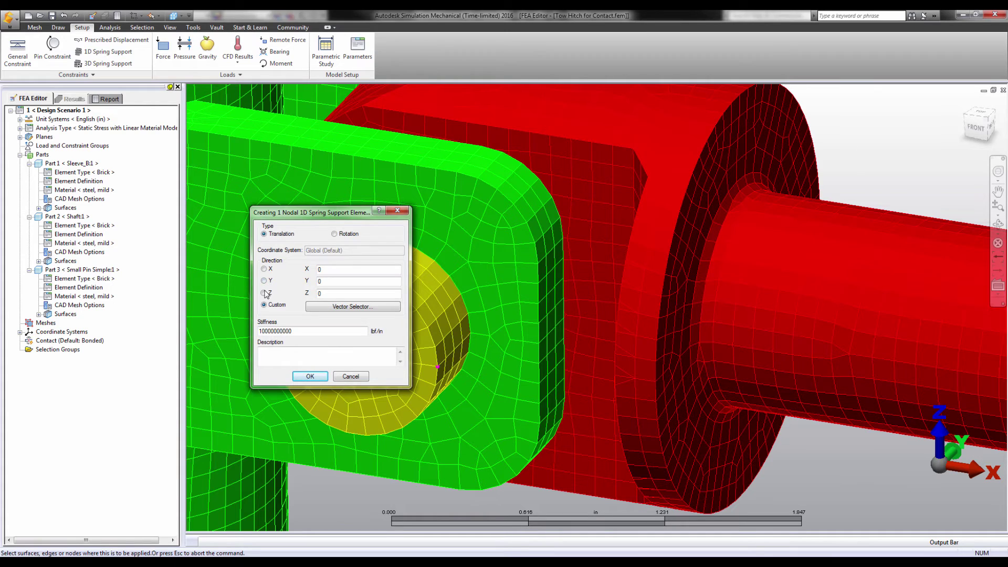
{"action": "left_click", "coordinate": [264, 293]}
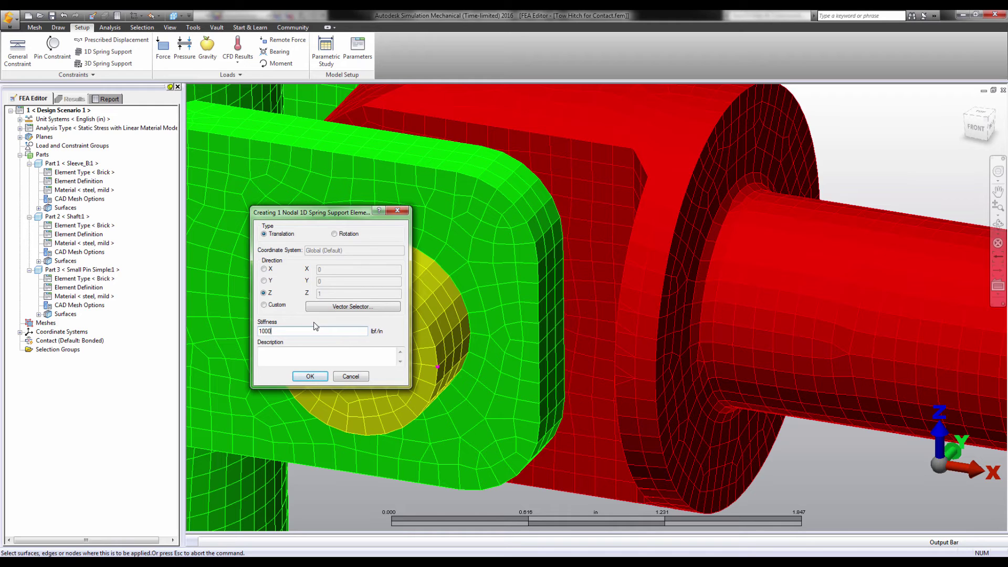
{"action": "left_click", "coordinate": [316, 377]}
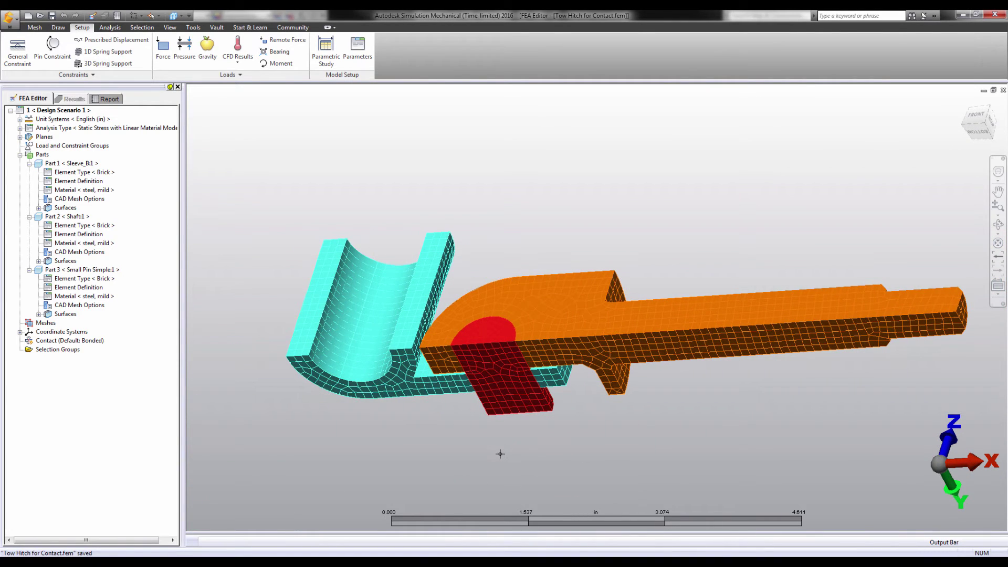
Apply Y Symmetry constraints to the top cut faces of the sleeve, shaft and pin
{"action": "scroll", "coordinate": [500, 453], "scroll_direction": "up", "scroll_amount": 2}
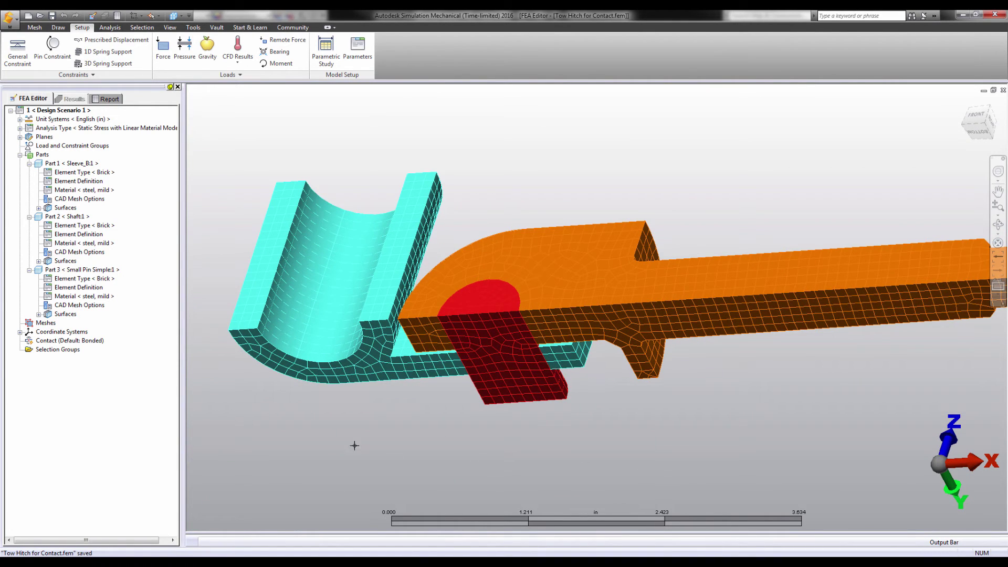
{"action": "left_click", "coordinate": [142, 27]}
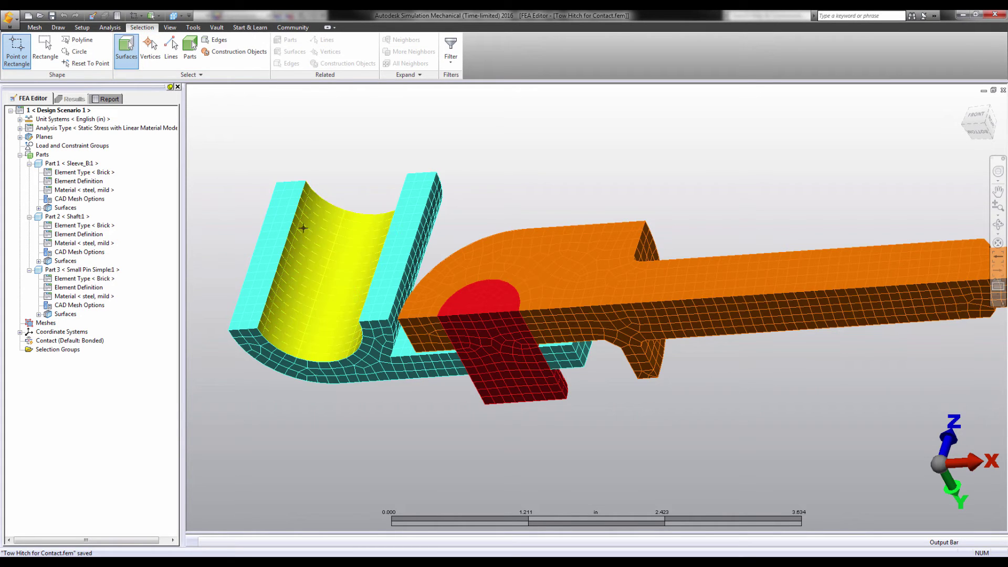
{"action": "left_click", "coordinate": [272, 246]}
{"action": "left_click", "coordinate": [619, 273], "text": "ctrl"}
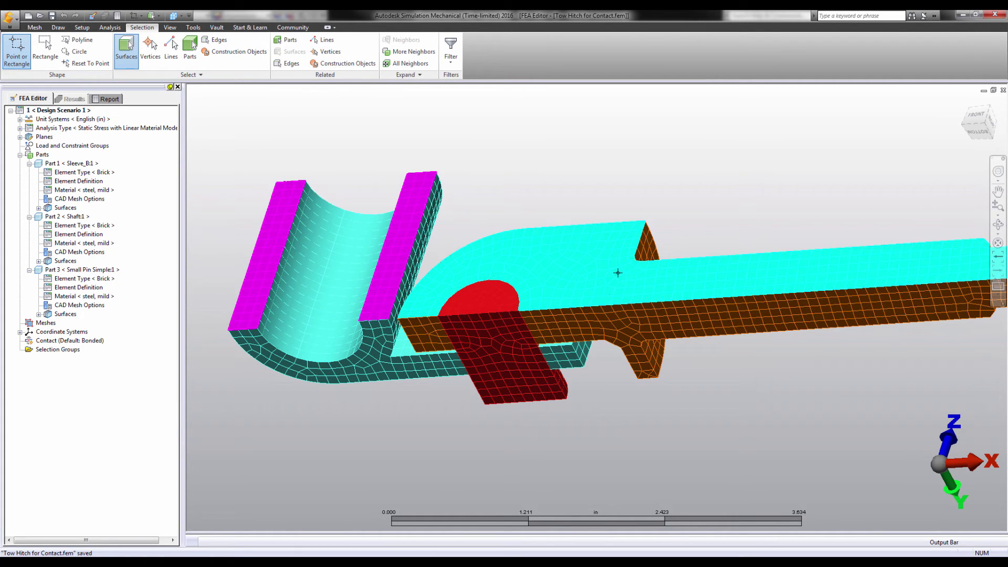
{"action": "left_click", "coordinate": [485, 294], "text": "ctrl"}
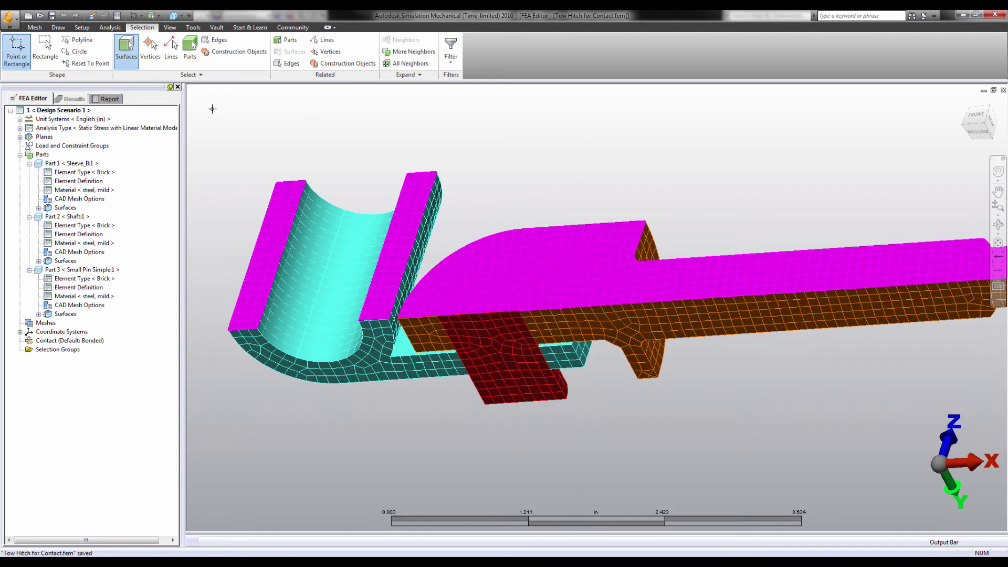
{"action": "left_click", "coordinate": [82, 27]}
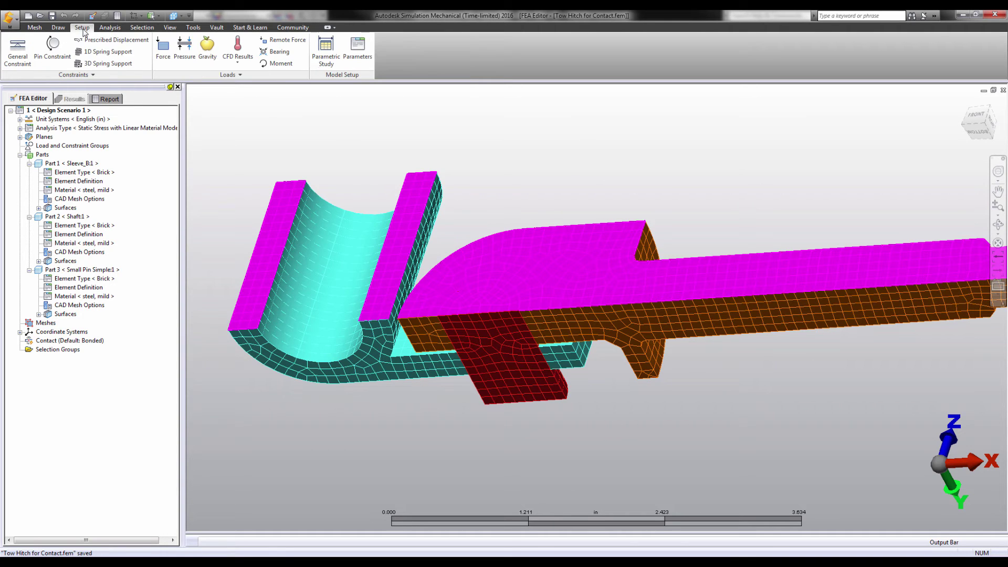
{"action": "left_click", "coordinate": [16, 53]}
{"action": "left_click", "coordinate": [243, 195]}
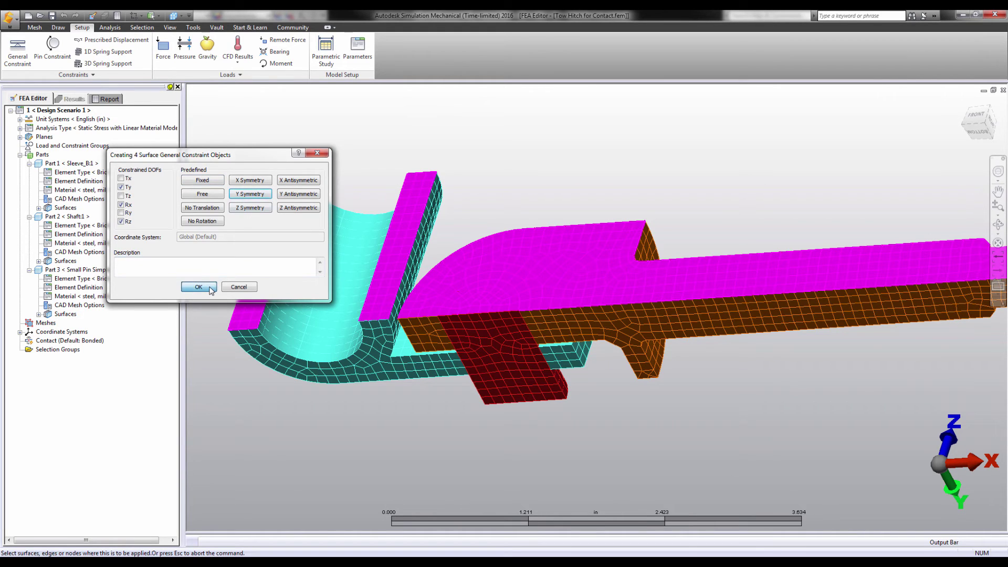
{"action": "left_click", "coordinate": [198, 287]}
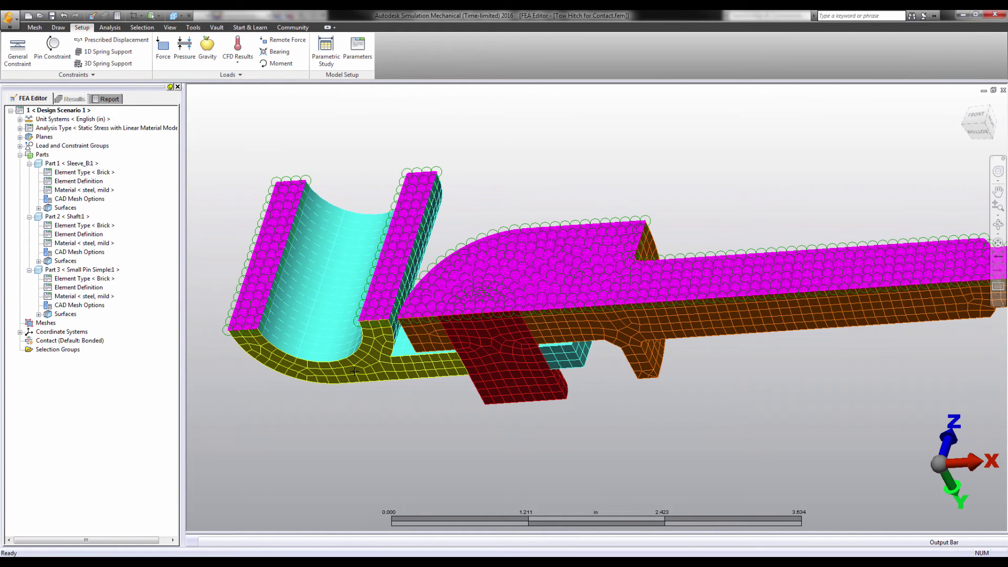
Apply Z Symmetry constraints to the front cut faces of the sleeve, pin and shaft
{"action": "left_click", "coordinate": [354, 371]}
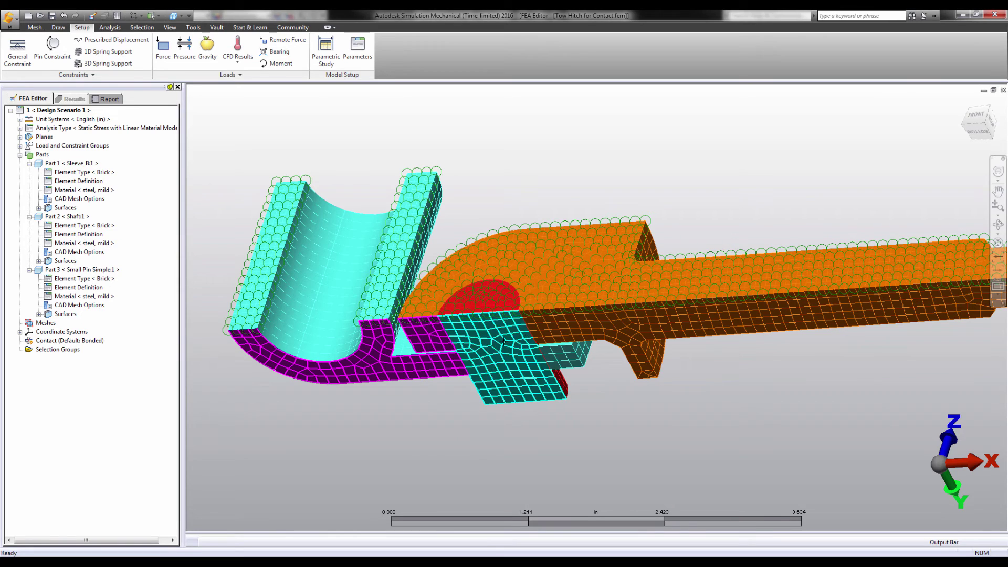
{"action": "left_click", "coordinate": [503, 341], "text": "ctrl"}
{"action": "left_click", "coordinate": [569, 356], "text": "ctrl"}
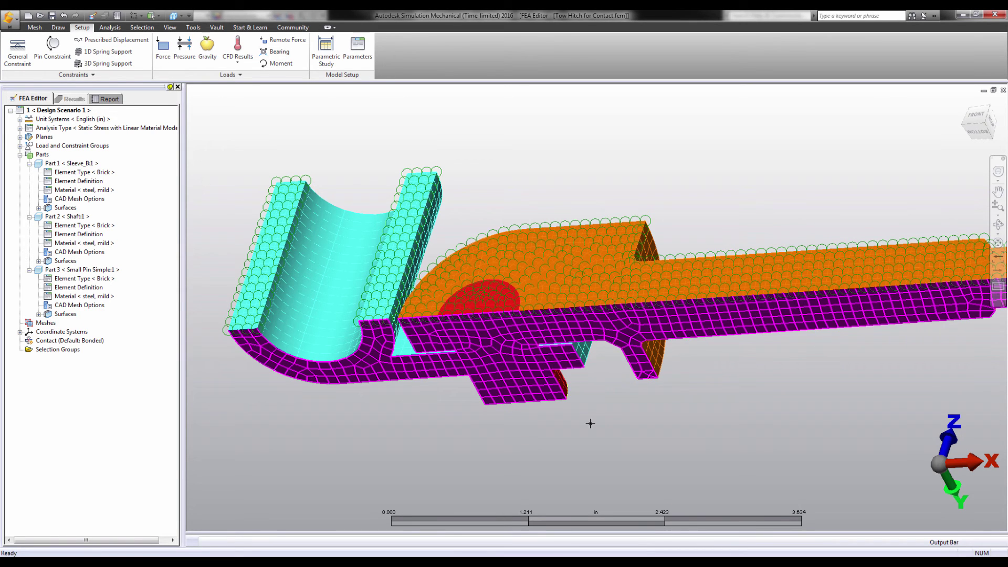
{"action": "left_click", "coordinate": [22, 58]}
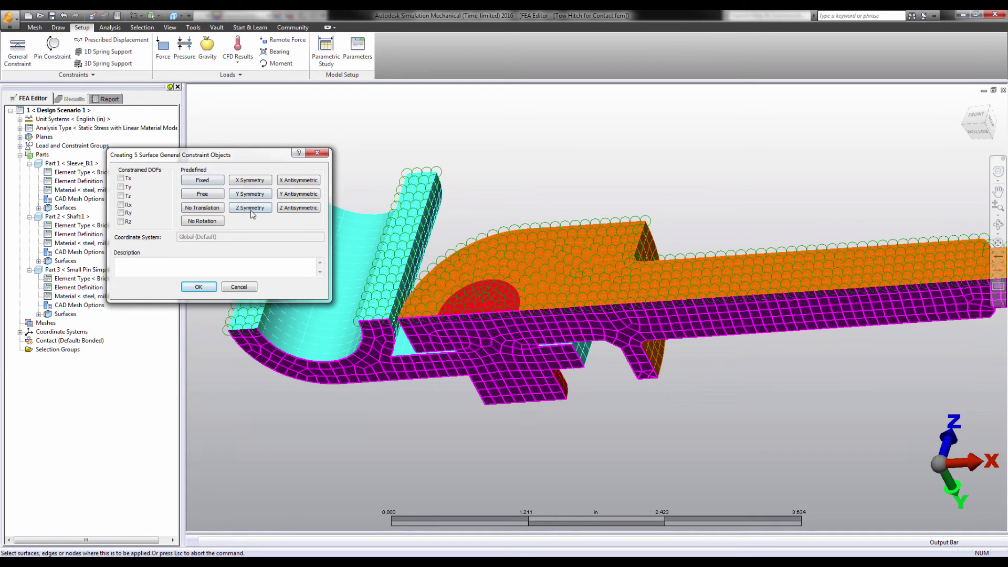
{"action": "left_click", "coordinate": [252, 209]}
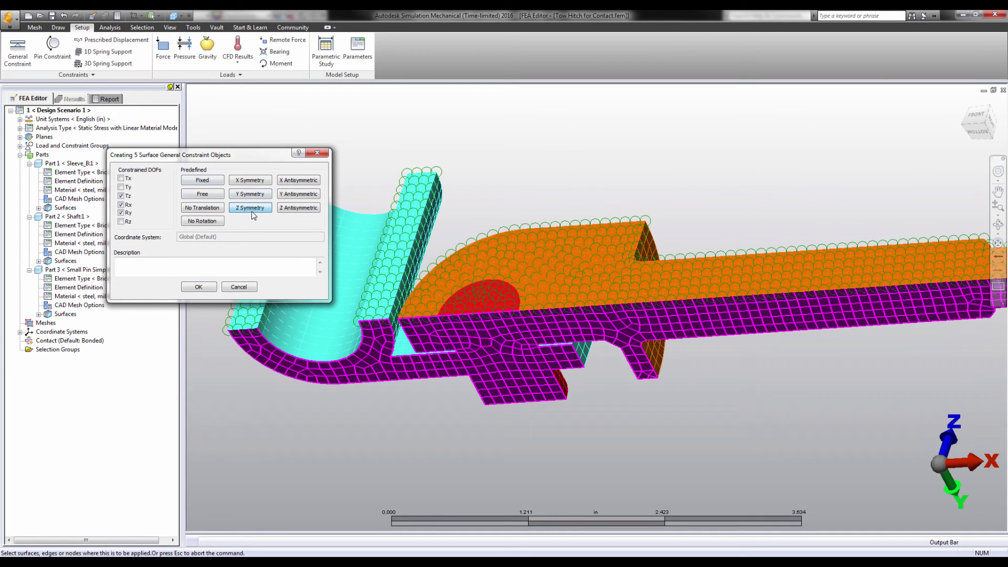
{"action": "left_click", "coordinate": [198, 286]}
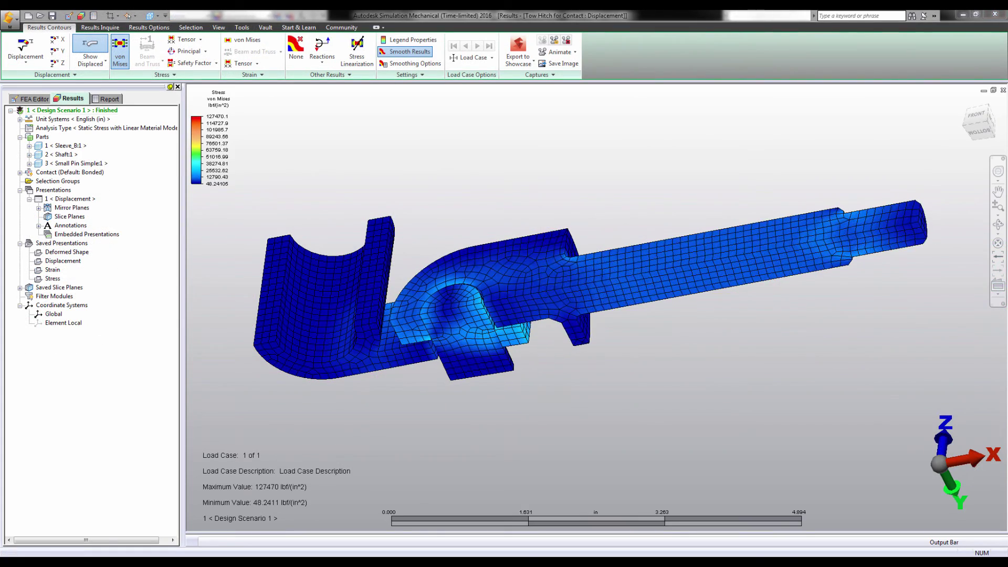
Activate mirror planes Plane 1 <XY> and Plane 3 <XZ> to show the full tow hitch results
{"action": "left_click", "coordinate": [39, 208]}
{"action": "left_click", "coordinate": [71, 216]}
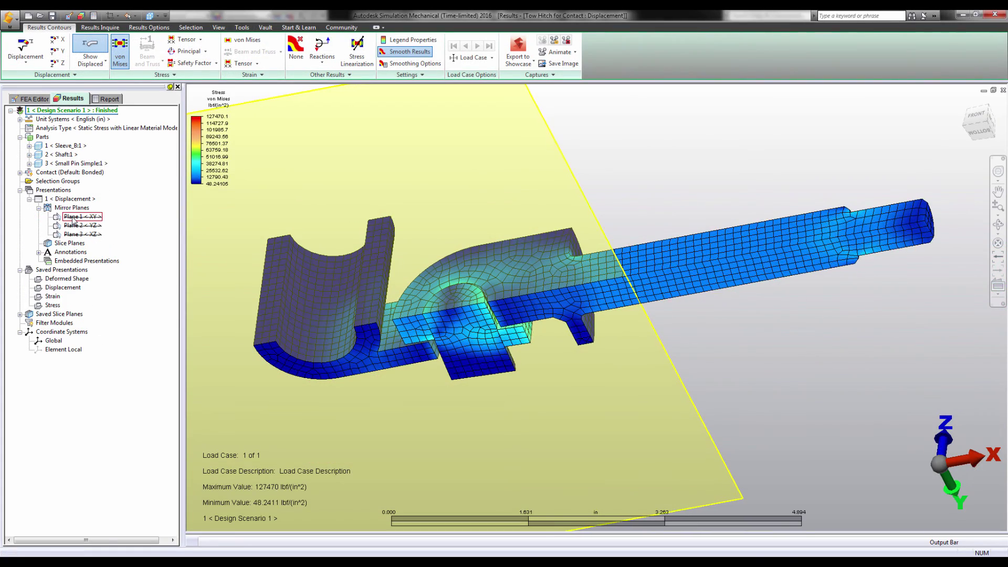
{"action": "right_click", "coordinate": [71, 217]}
{"action": "left_click", "coordinate": [86, 224]}
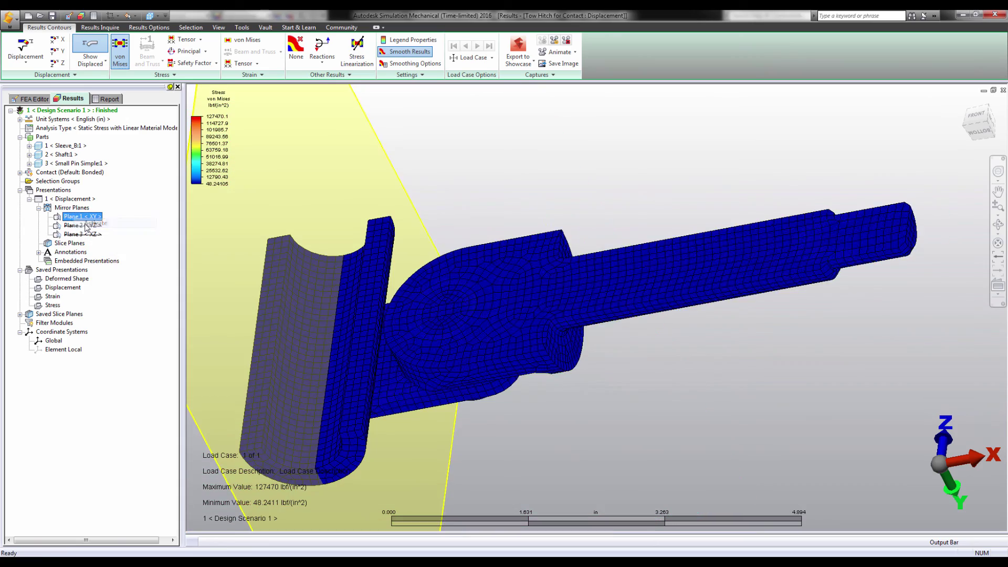
{"action": "left_click", "coordinate": [83, 234]}
{"action": "right_click", "coordinate": [84, 234]}
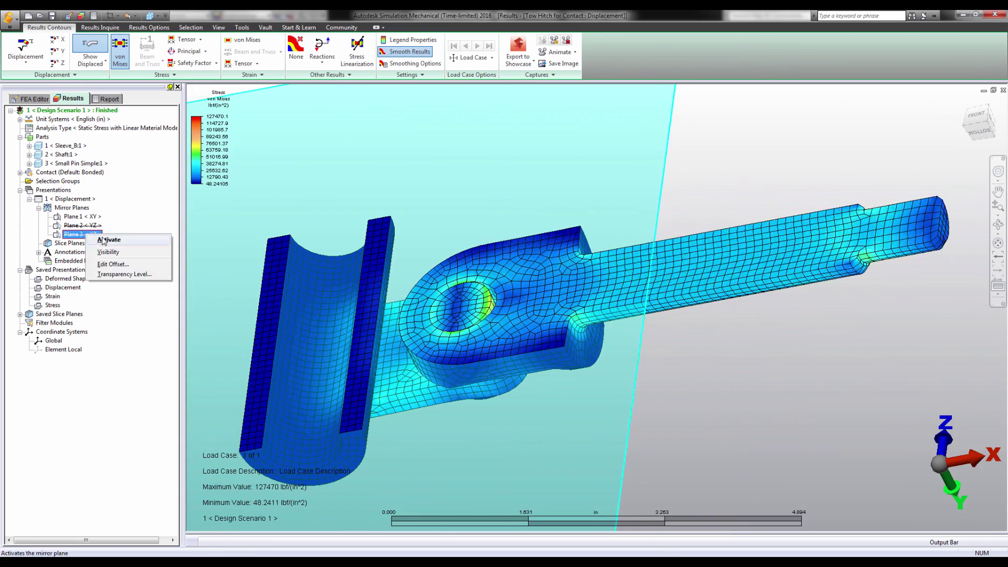
{"action": "left_click", "coordinate": [103, 241]}
{"action": "left_click", "coordinate": [282, 175]}
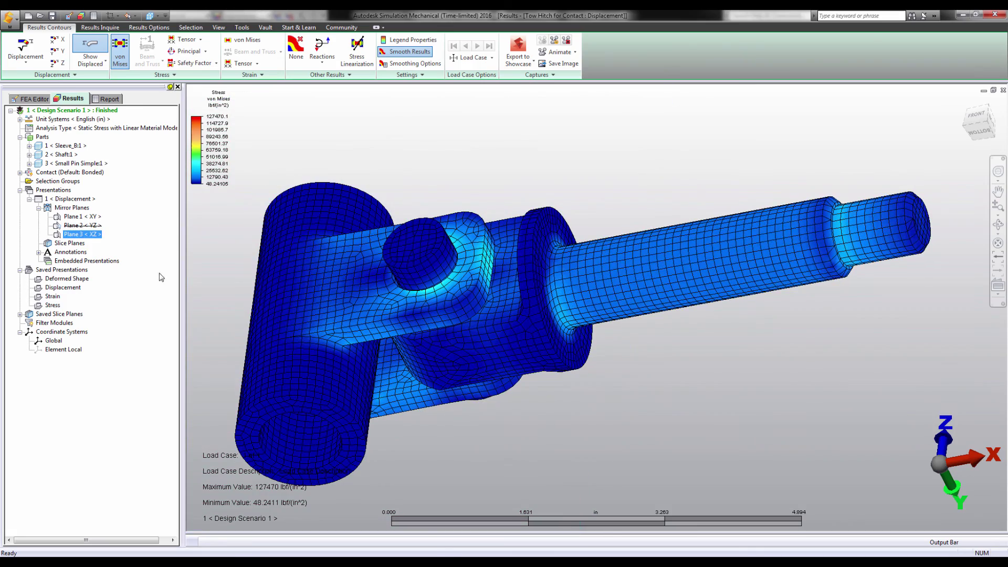